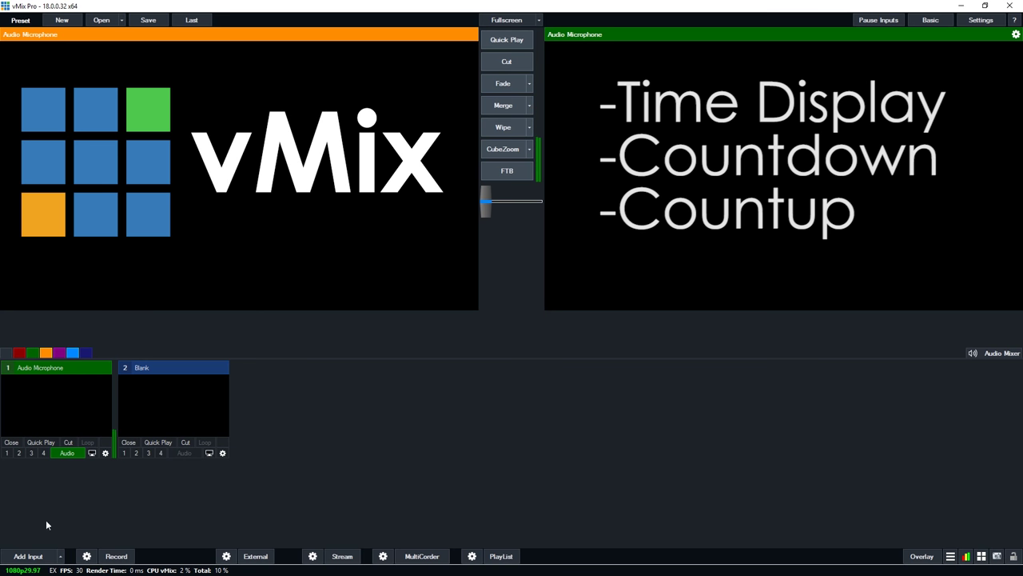
With Blank in preview, add the TimerClock template from Title/XAML's Timer category as an input
left_click(192, 432)
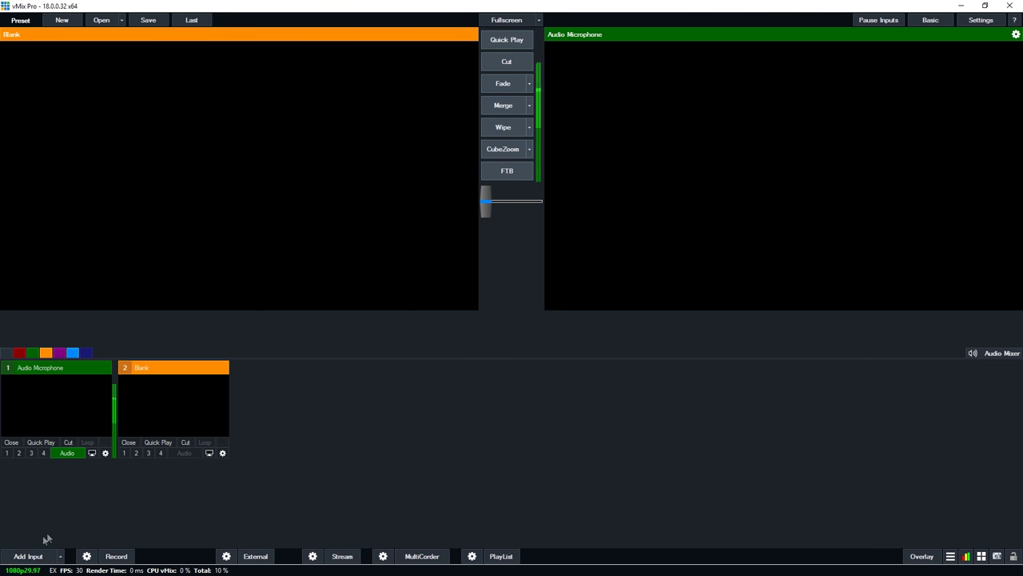
left_click(28, 556)
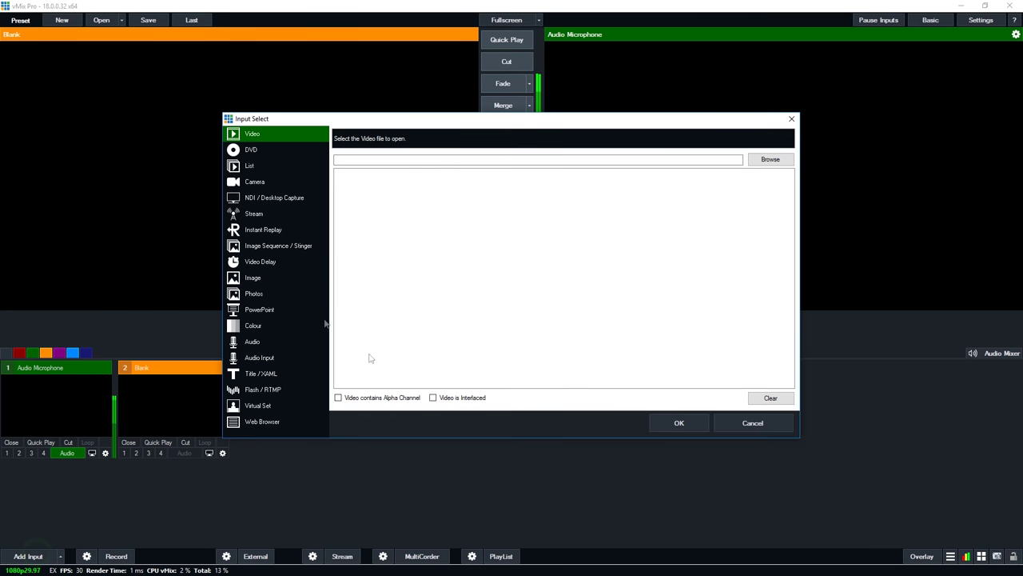
left_click(261, 373)
left_click(432, 153)
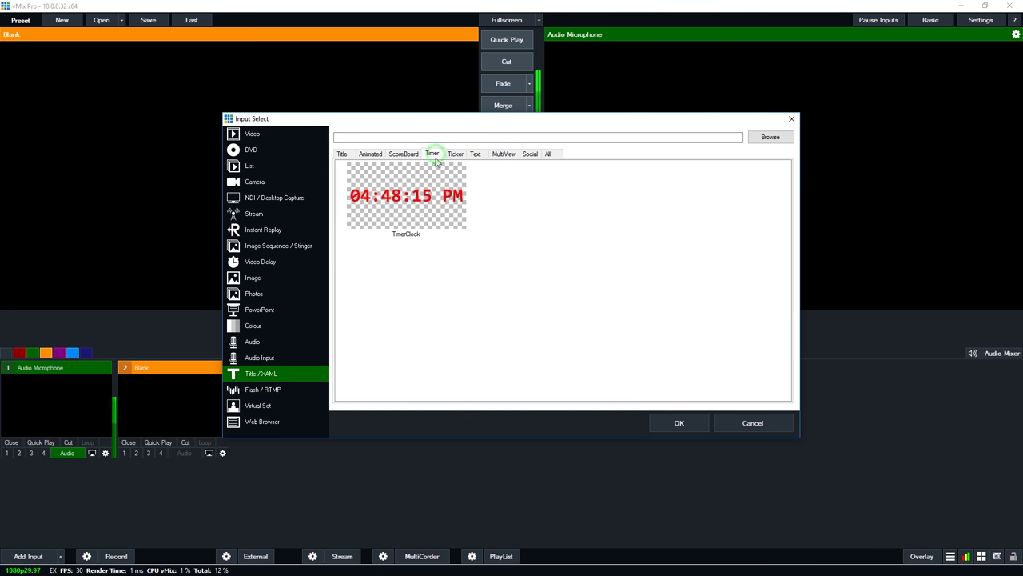
left_click(429, 211)
left_click(679, 428)
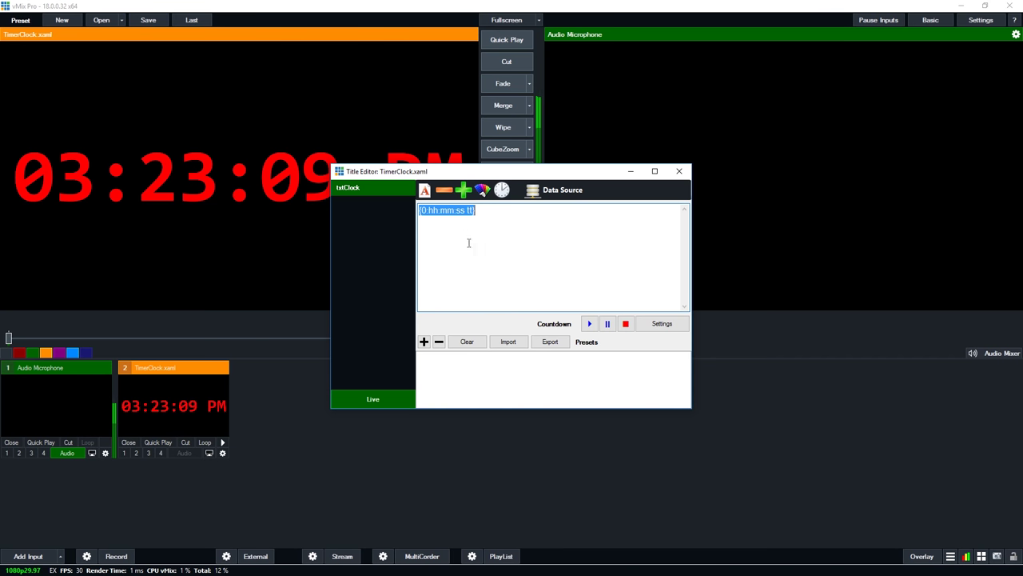
Set the clock text font to Cooper Black at size 48
left_click(426, 191)
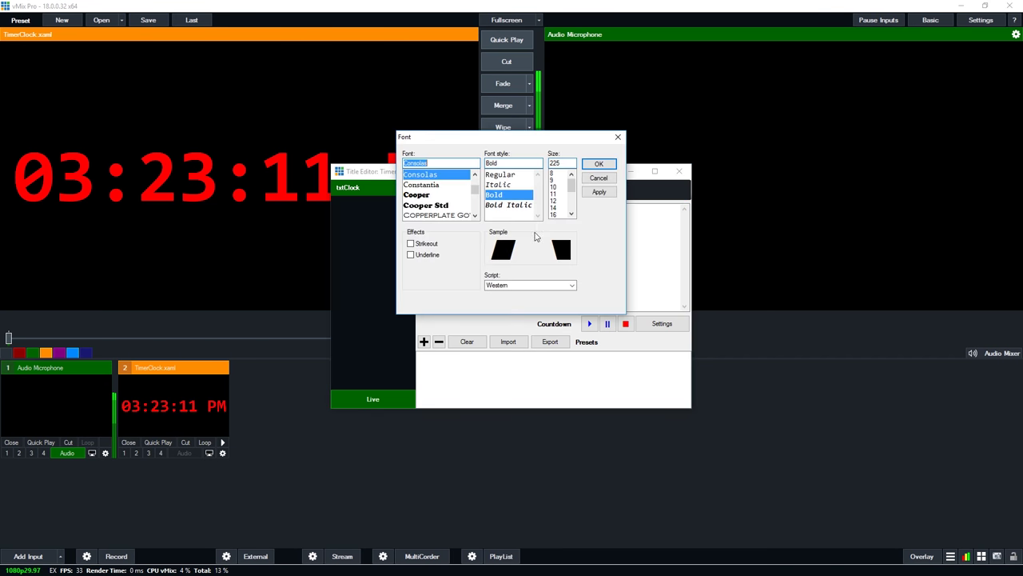
left_click(414, 195)
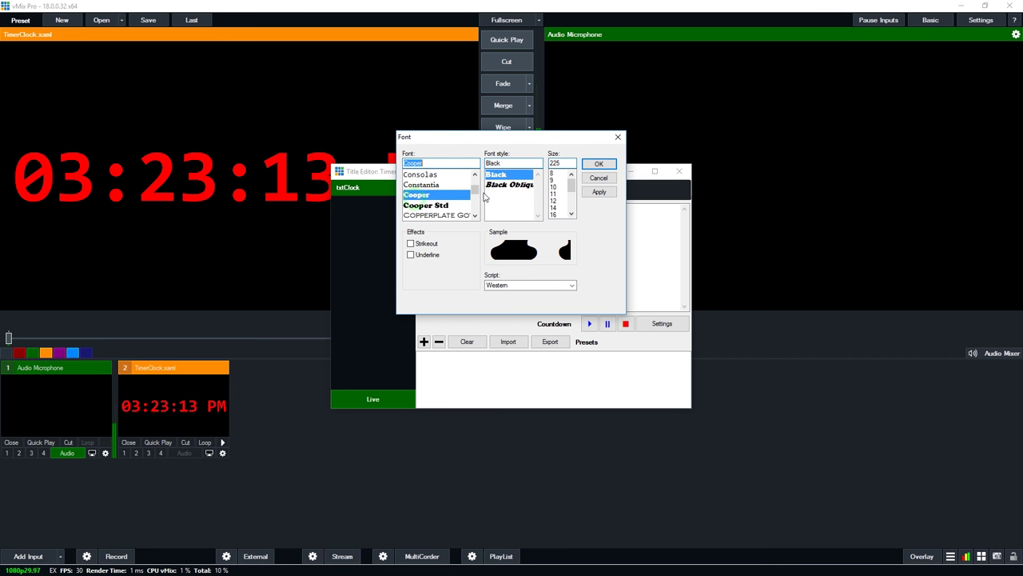
left_click_drag(572, 197, 571, 206)
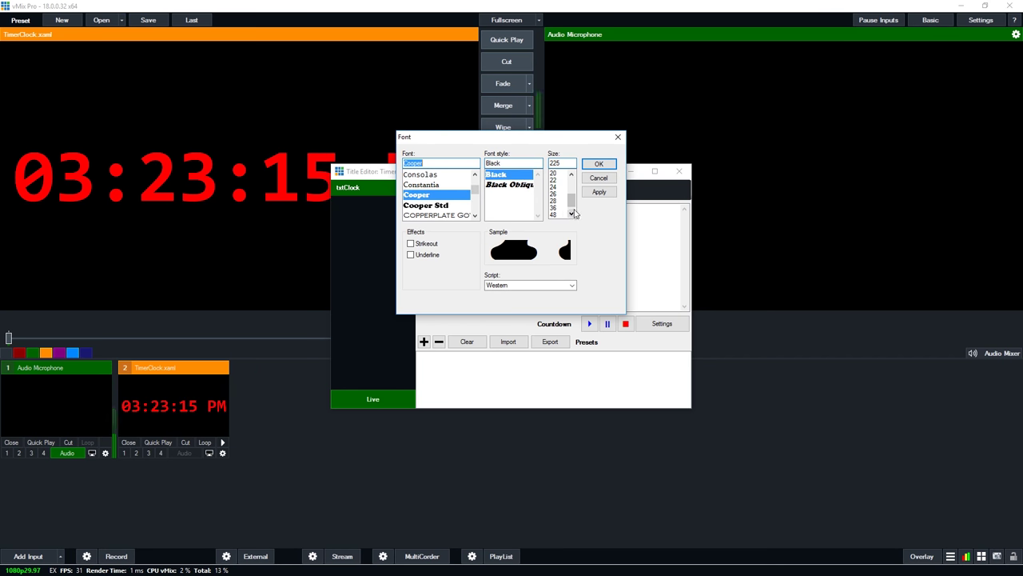
left_click(557, 214)
left_click(599, 192)
left_click(599, 165)
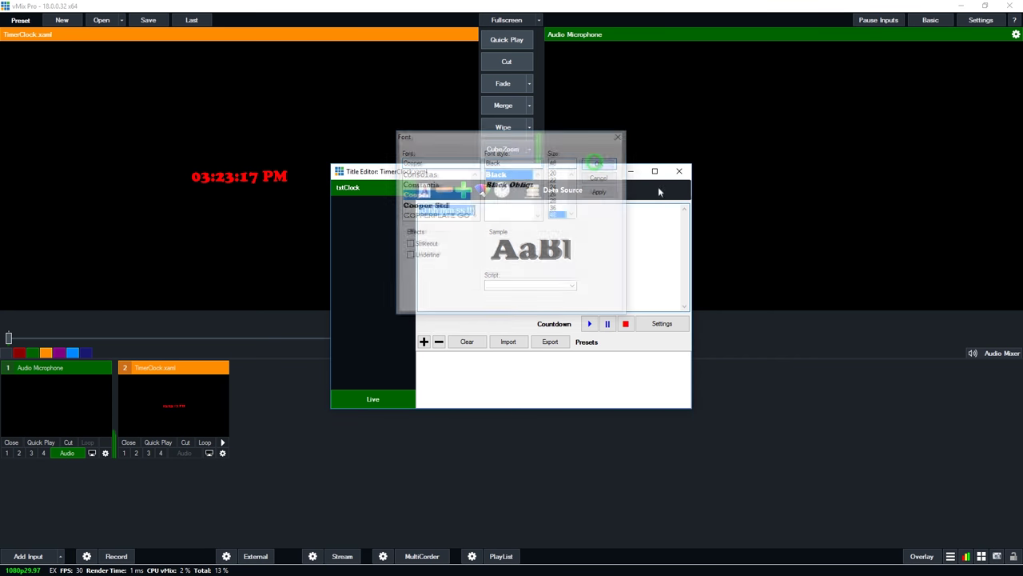
Make the clock text bright green and close the Title Editor
left_click(494, 191)
left_click(430, 189)
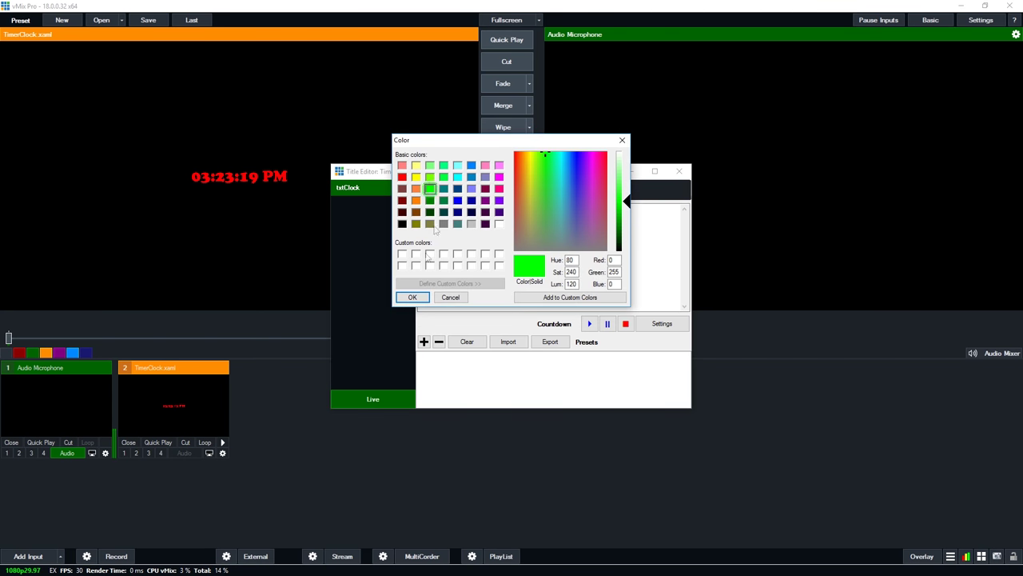
left_click(413, 297)
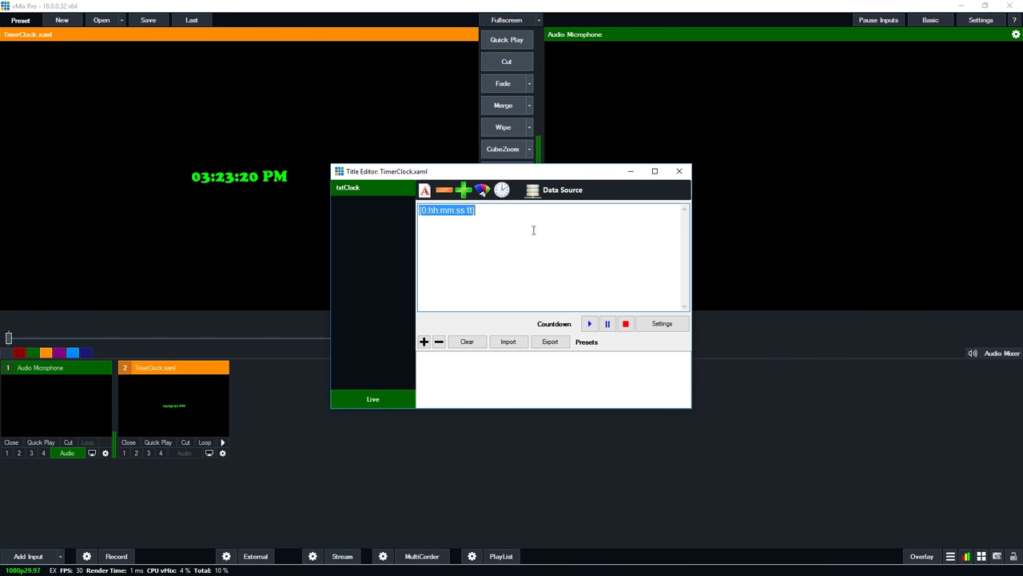
left_click(679, 170)
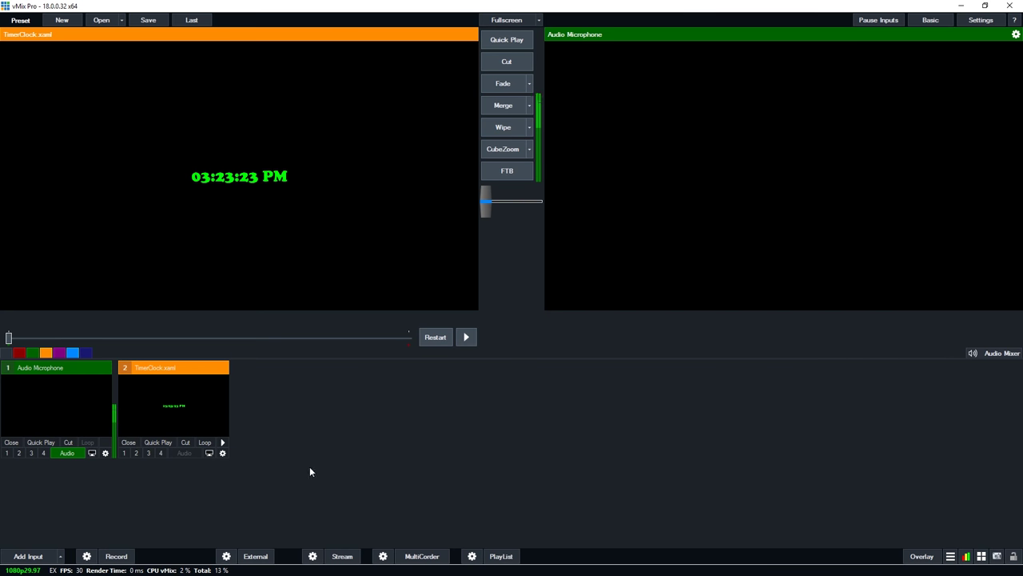
Drag the clock to the top-right in its Position settings, then toggle overlay 1 on and off
left_click(225, 453)
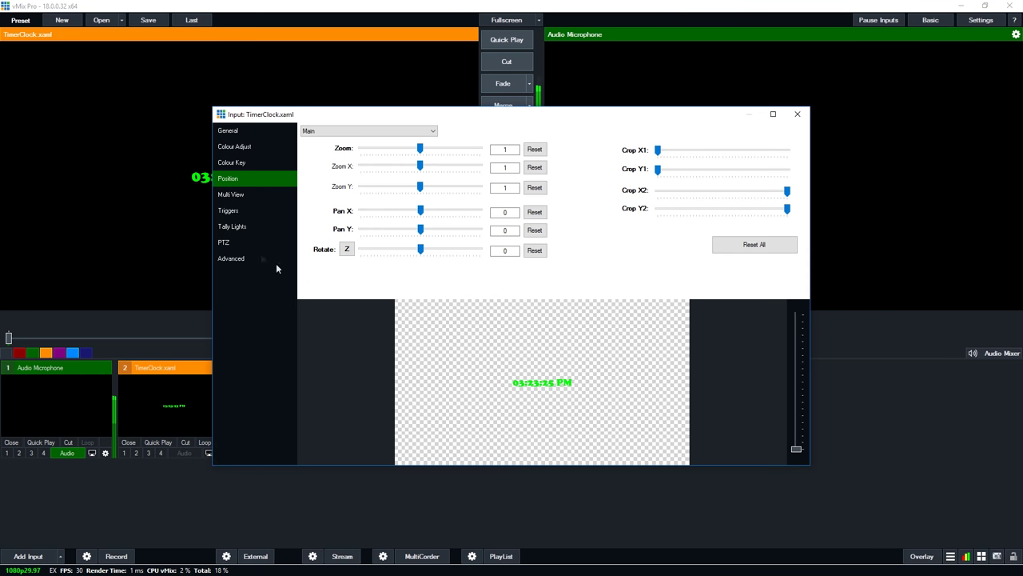
left_click_drag(549, 387, 663, 314)
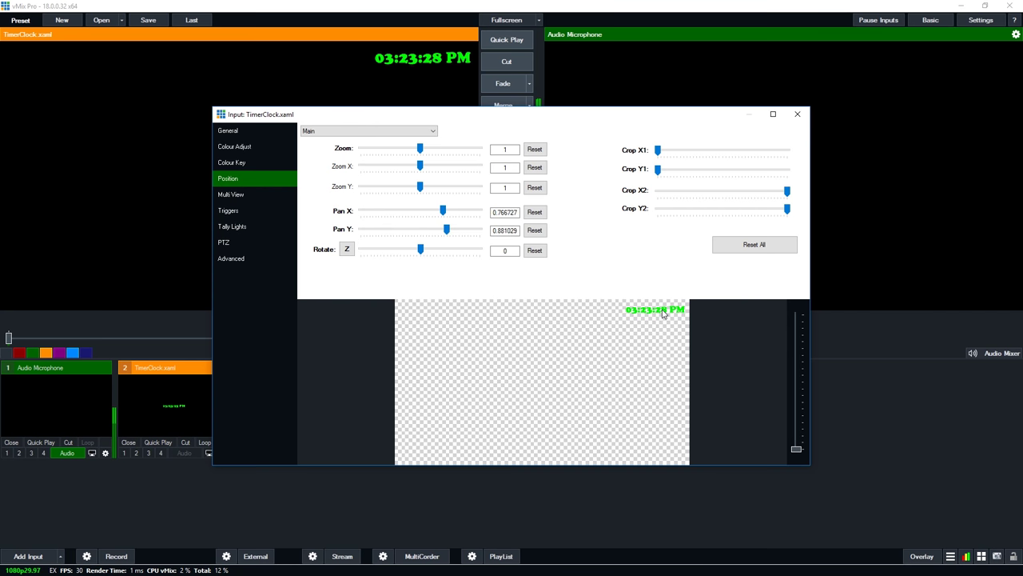
left_click(797, 113)
left_click(124, 453)
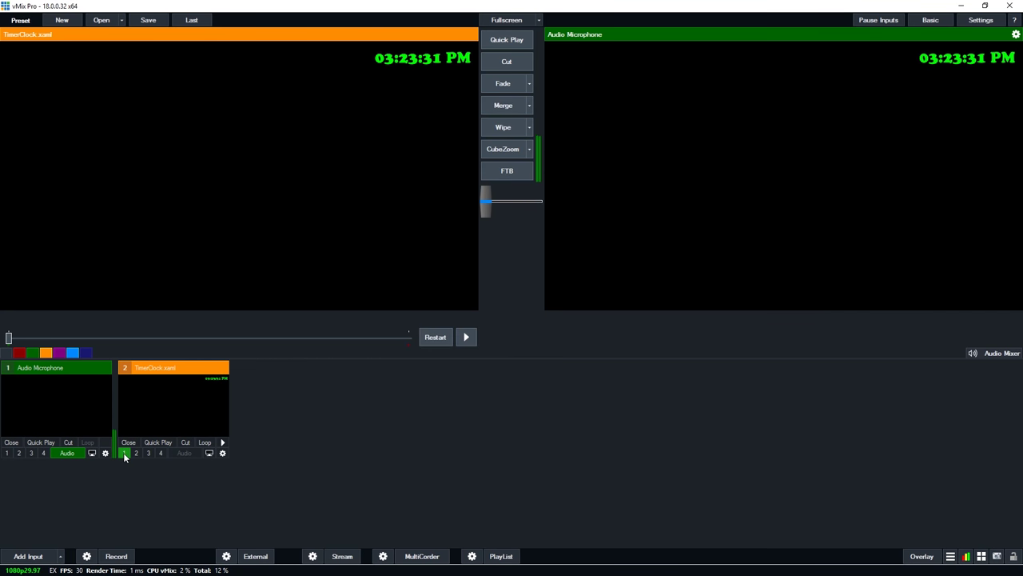
left_click(123, 454)
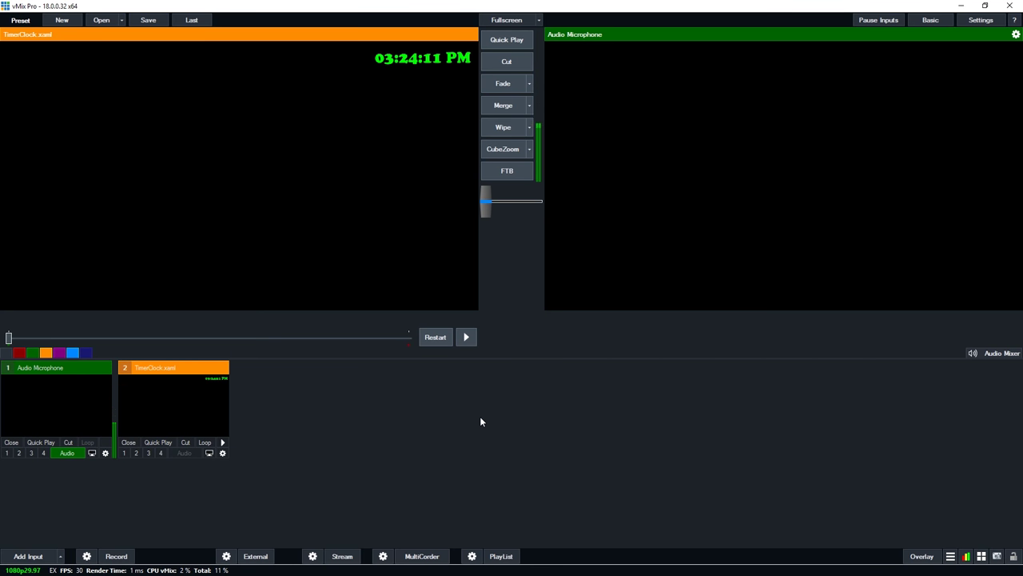
right_click(185, 416)
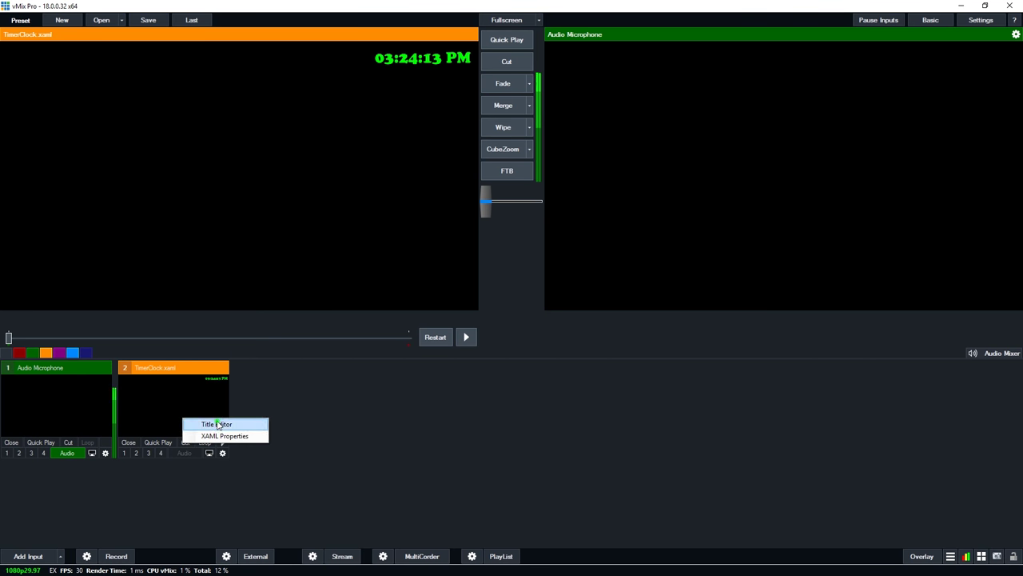
In the clock's Title Editor, set the countdown duration to 20 minutes
left_click(218, 422)
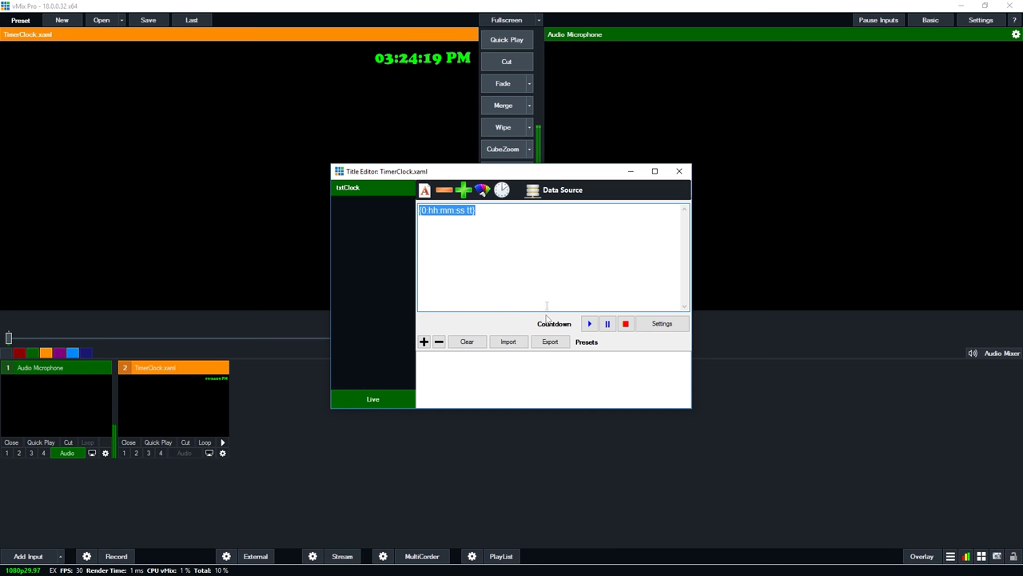
left_click(662, 324)
left_click(509, 230)
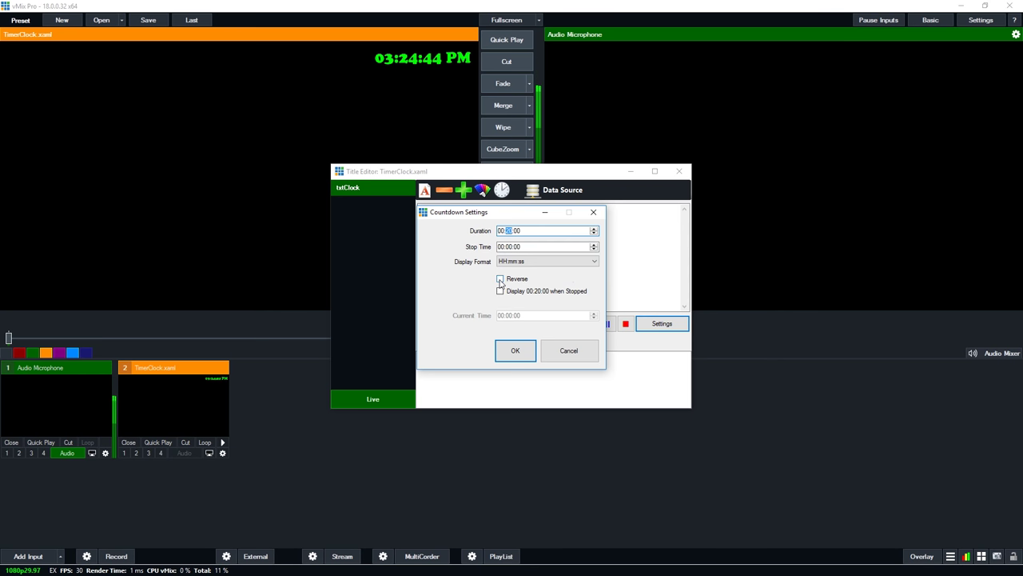
left_click(509, 355)
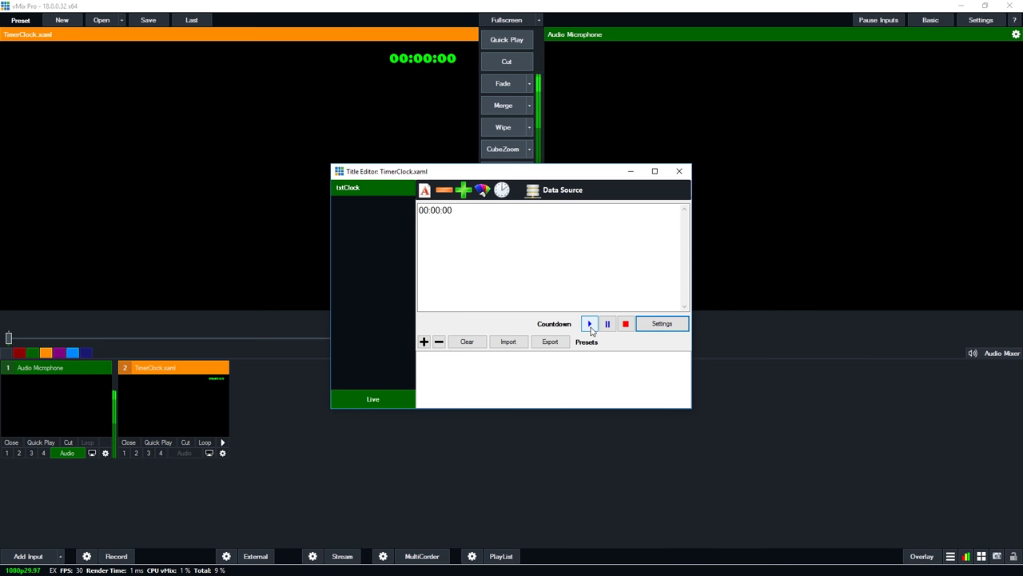
Run the countdown briefly, pause it at 00:19:54, and close the editor
left_click(590, 324)
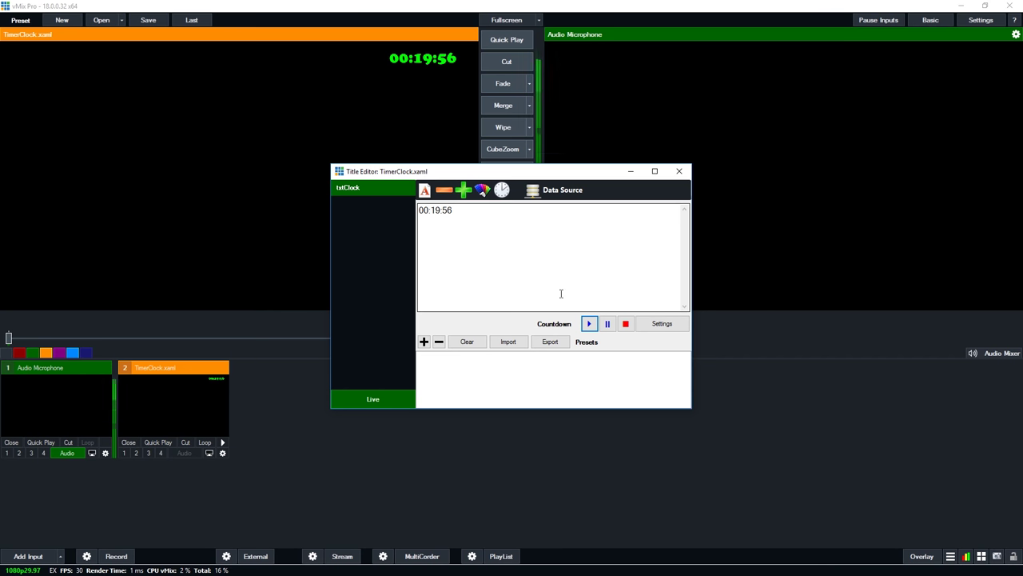
left_click(606, 325)
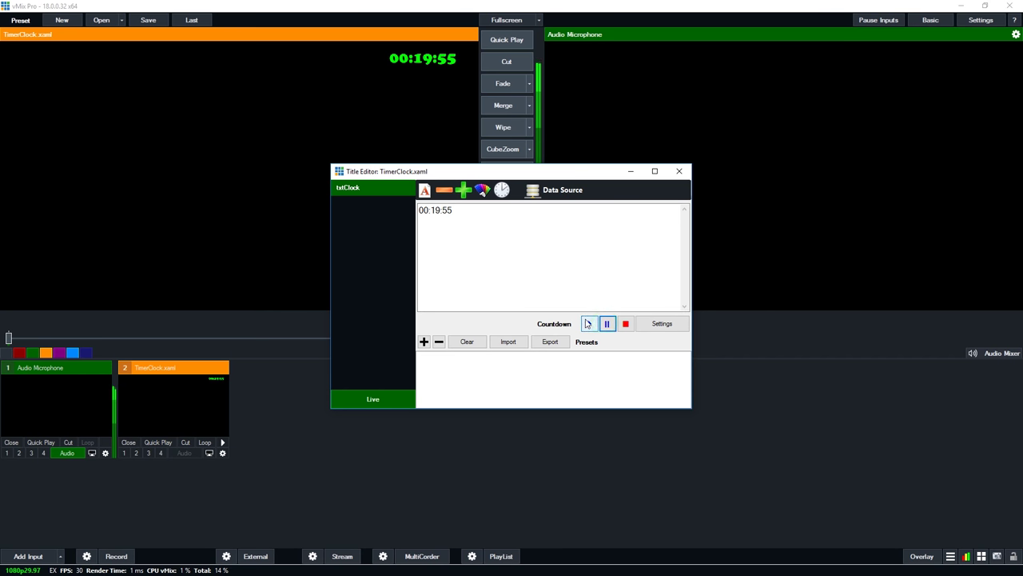
left_click(607, 326)
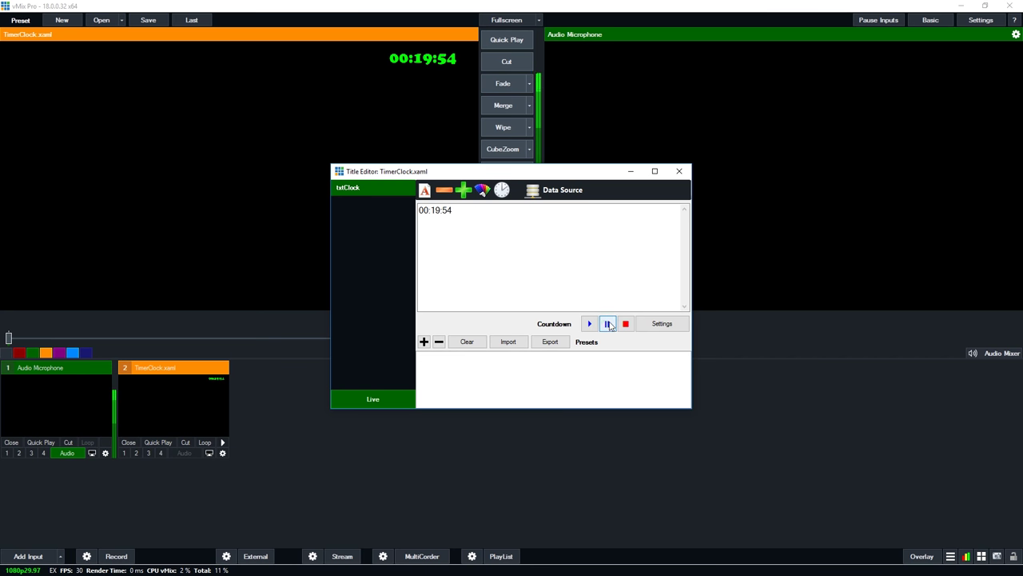
left_click(679, 170)
Browse Title functions for a new shortcut in Settings > Shortcuts, then cancel and close Settings
left_click(993, 22)
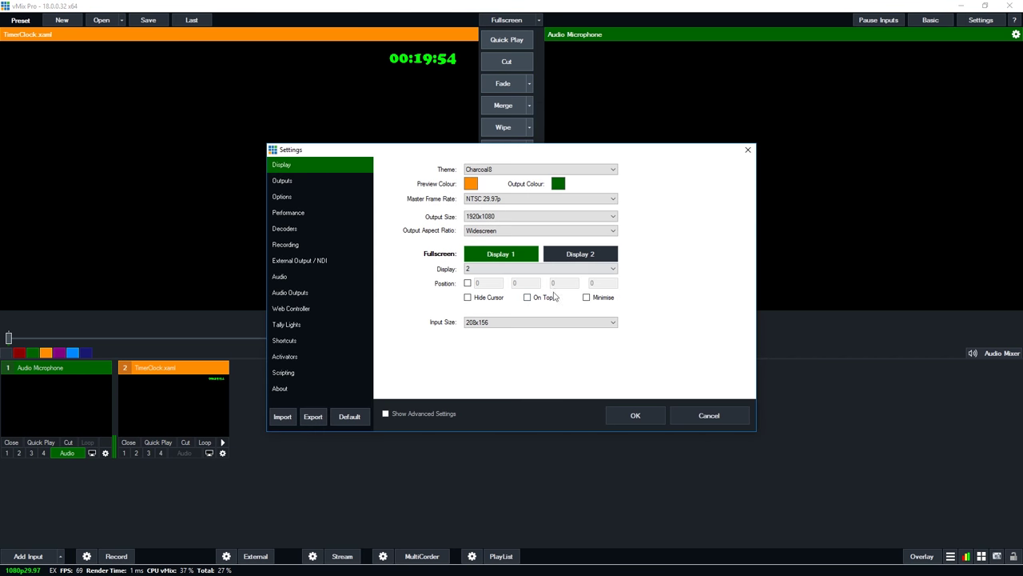
left_click(290, 342)
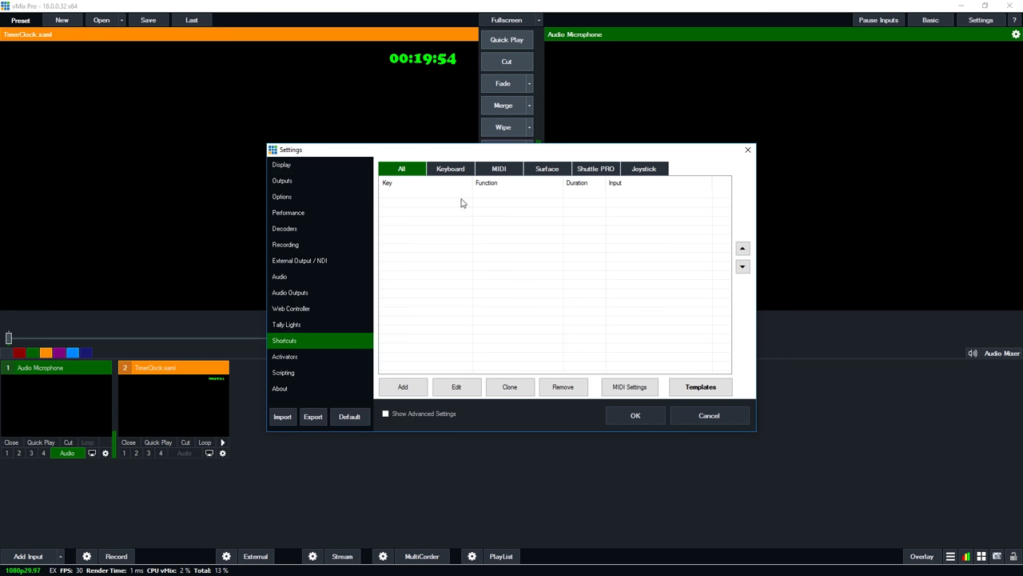
left_click(404, 384)
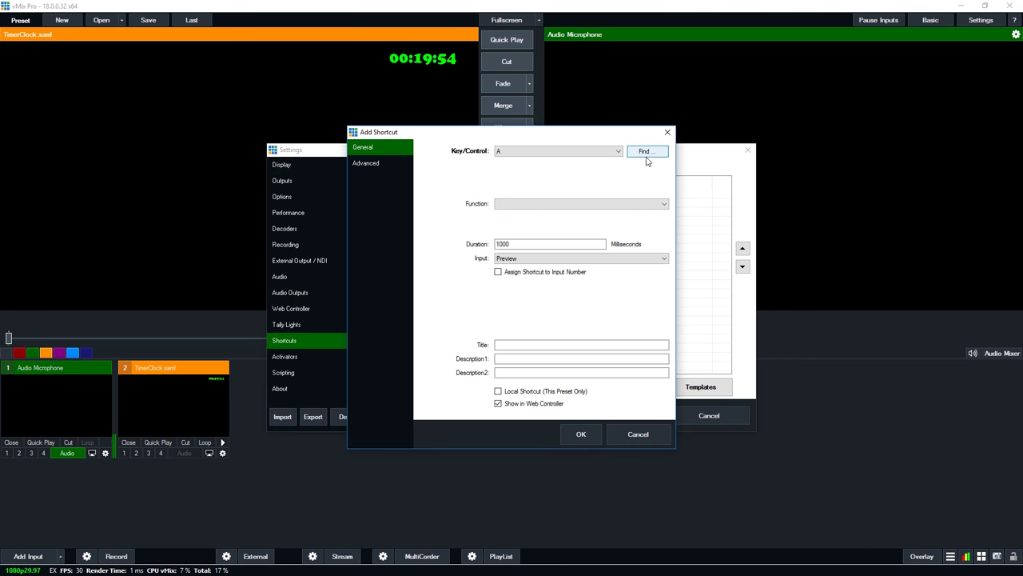
left_click(650, 204)
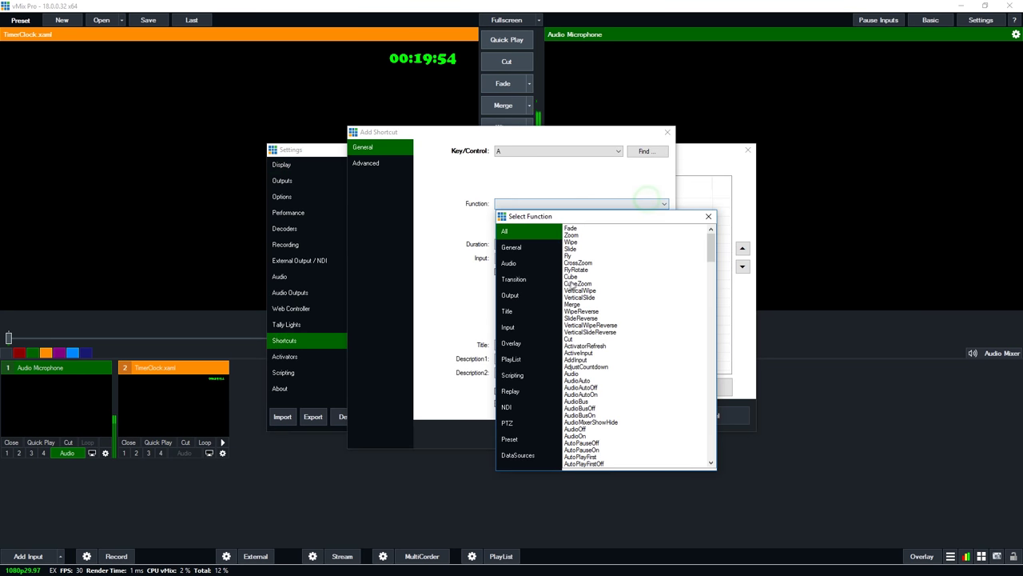
left_click(513, 314)
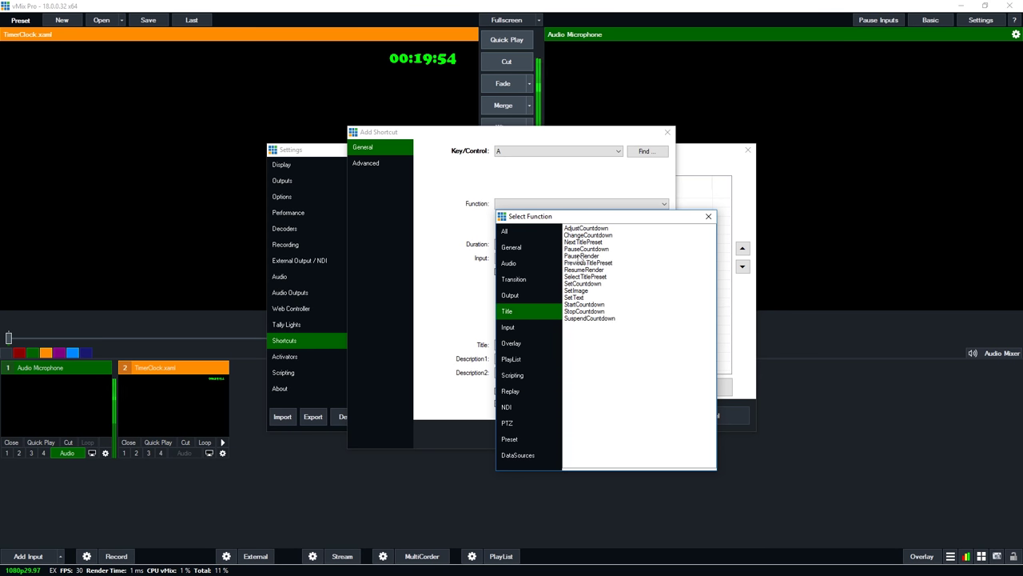
left_click(708, 216)
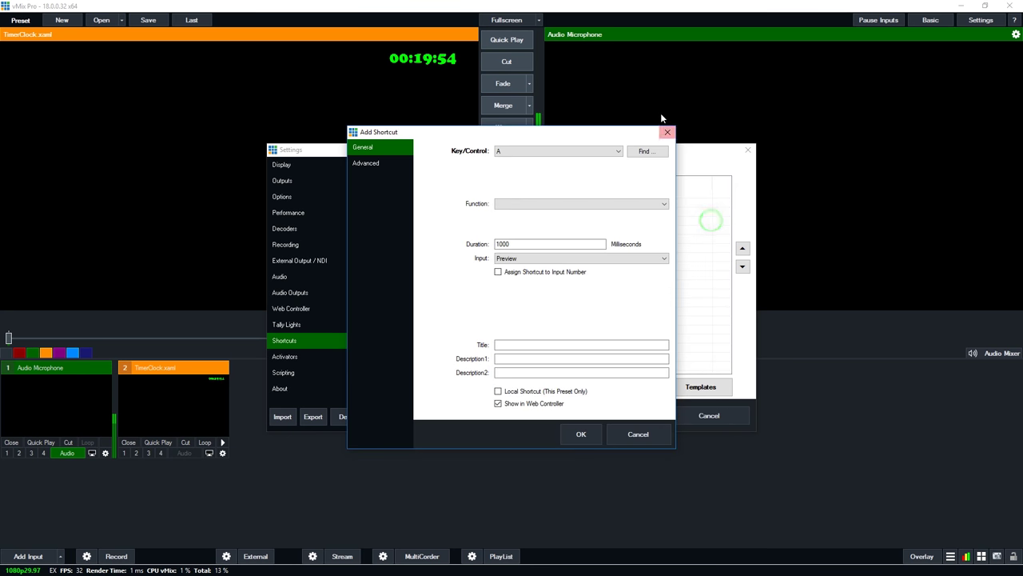
left_click(666, 133)
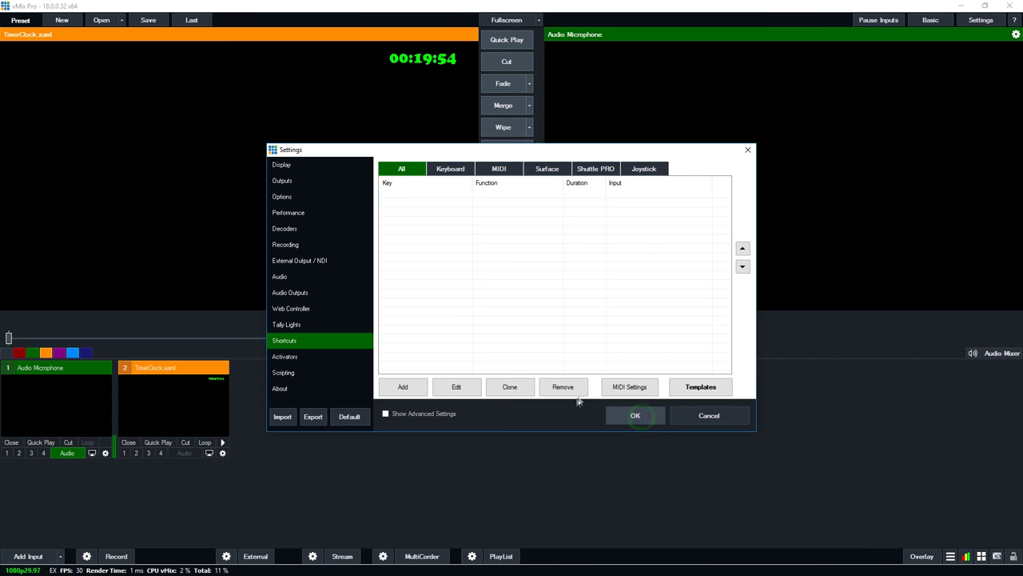
left_click(636, 416)
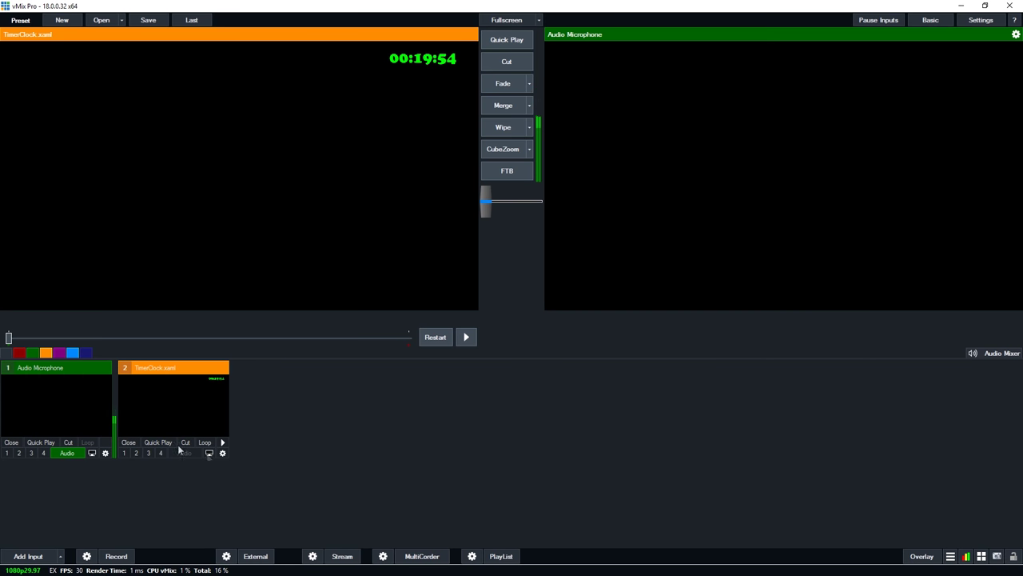
Open the Input Select dialog to add another input
left_click(31, 555)
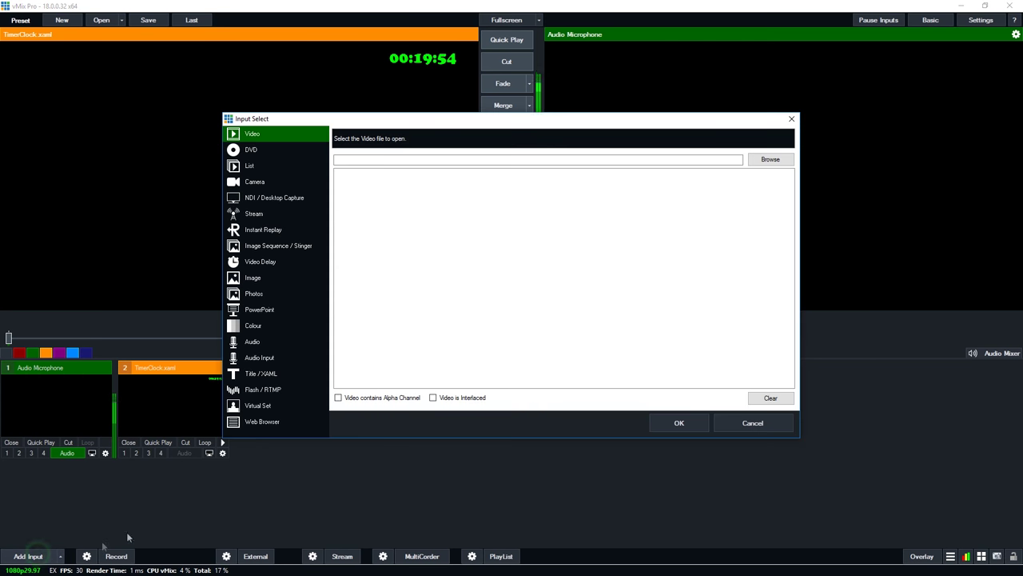
Add the Clock Title.xaml file from disk as a new title input
left_click(272, 374)
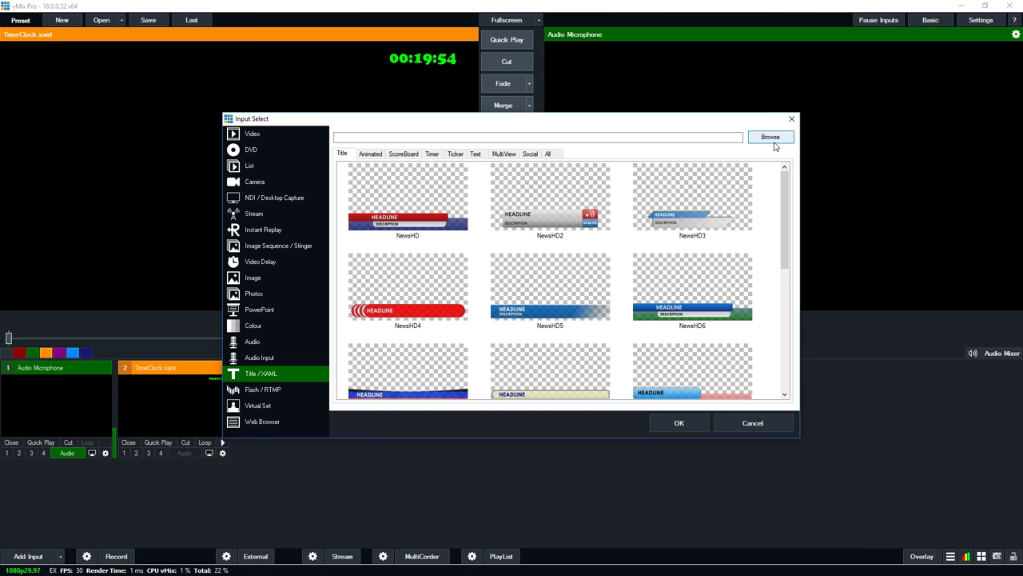
left_click(771, 140)
left_click(348, 222)
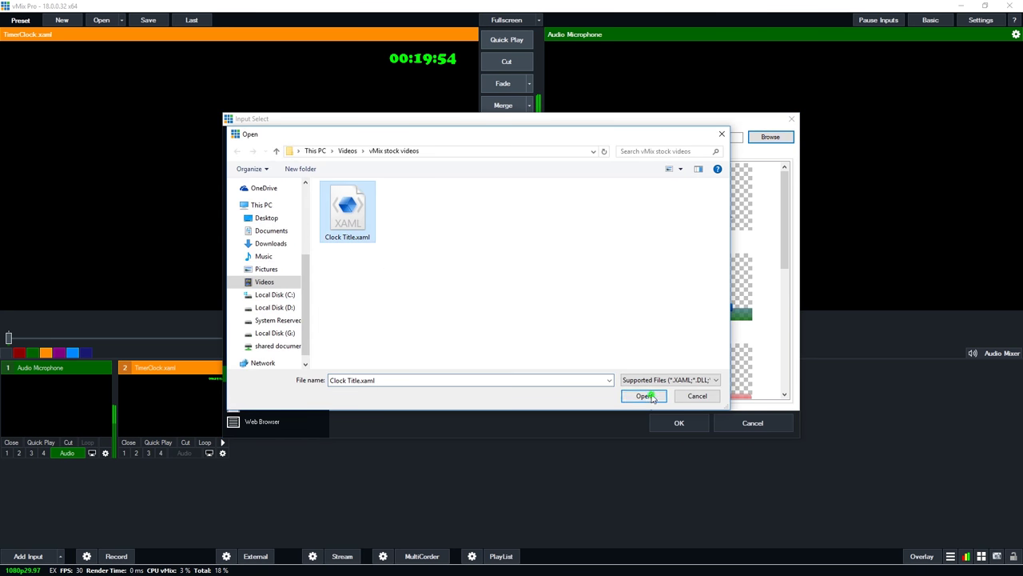
left_click(646, 395)
left_click(679, 423)
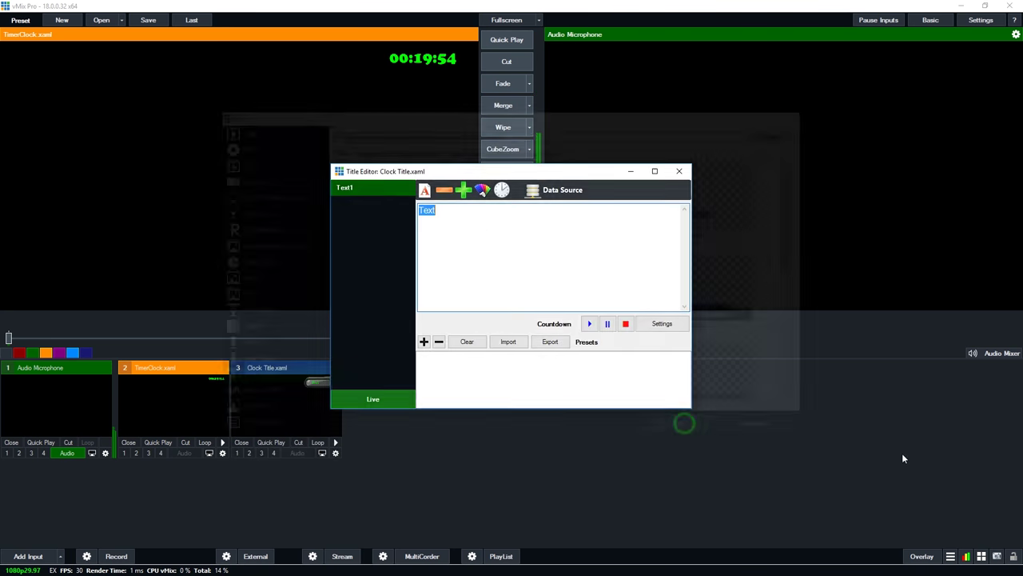
Replace its text with {0:07:00:00PM|HH:mm:ss} and put the input into preview
right_click(424, 211)
left_click(458, 259)
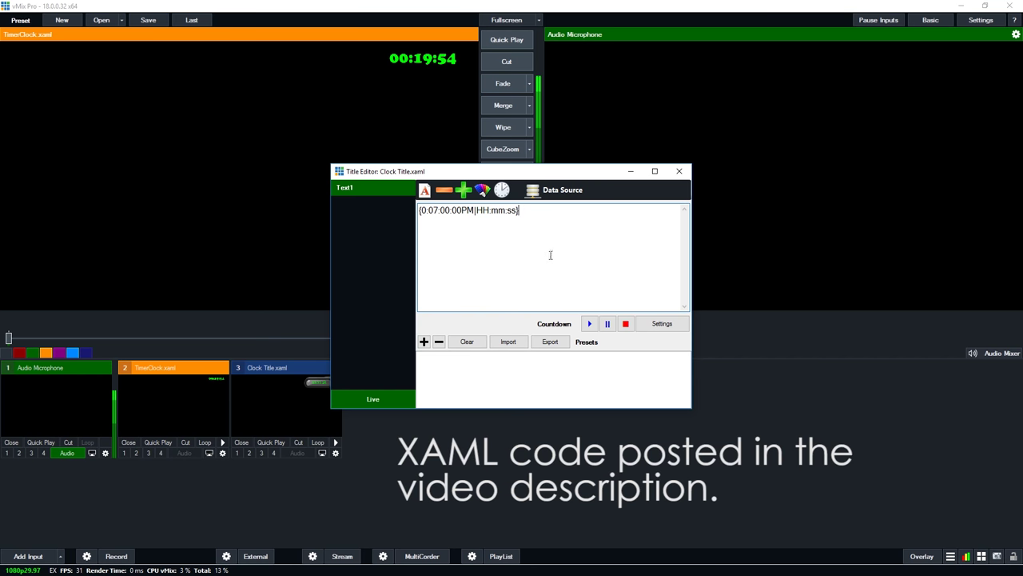
left_click(679, 173)
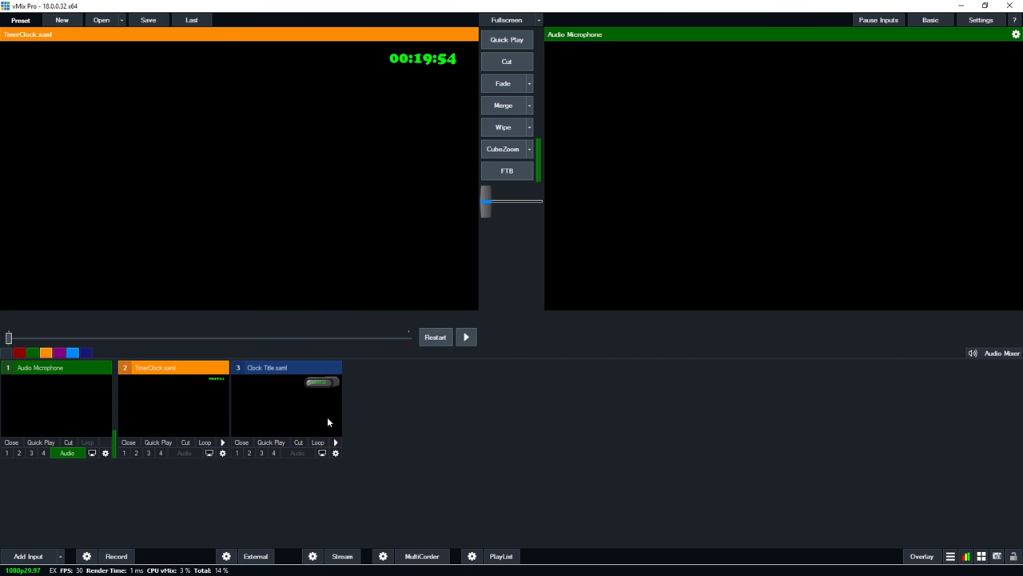
left_click(280, 426)
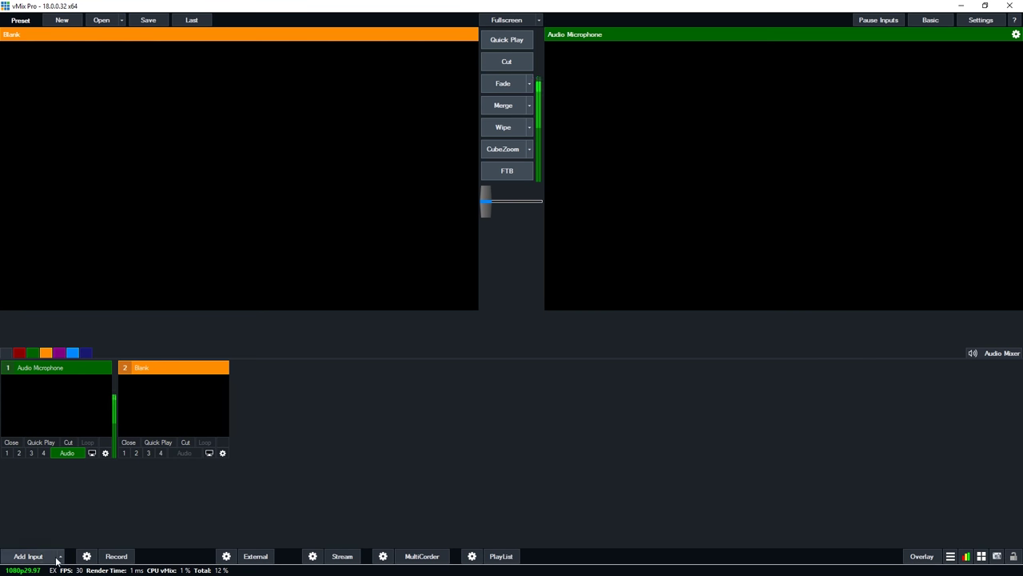
Add a fresh TimerClock title from the Timer templates, showing 03:27:04 PM in red, and dismiss its editor
left_click(31, 556)
left_click(264, 373)
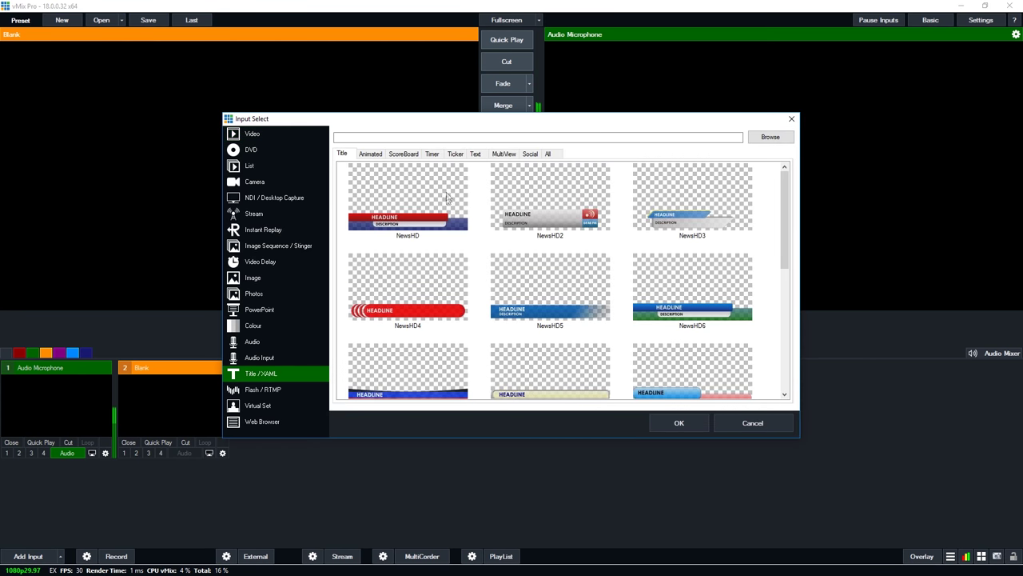
left_click(432, 154)
left_click(415, 198)
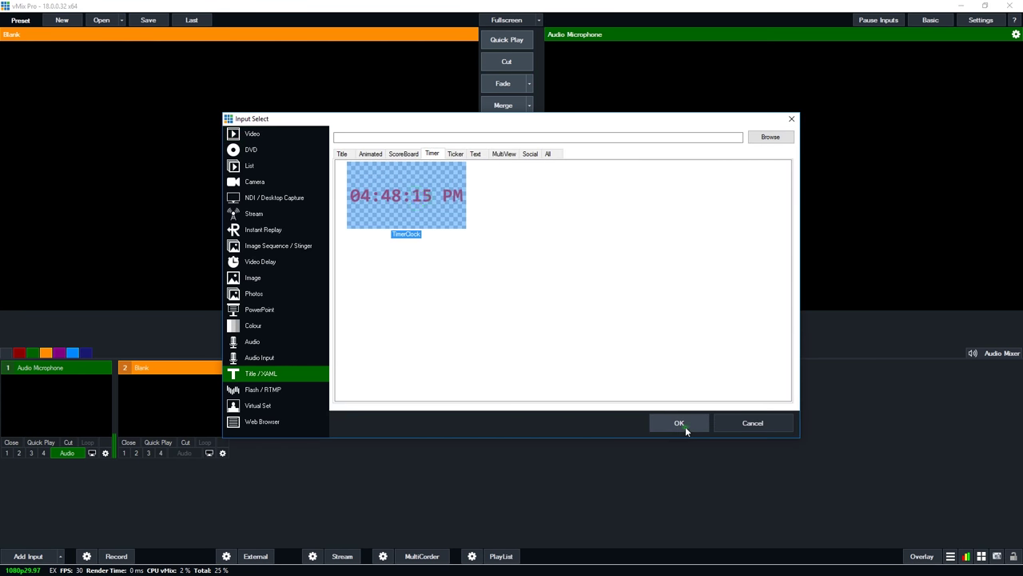
left_click(685, 427)
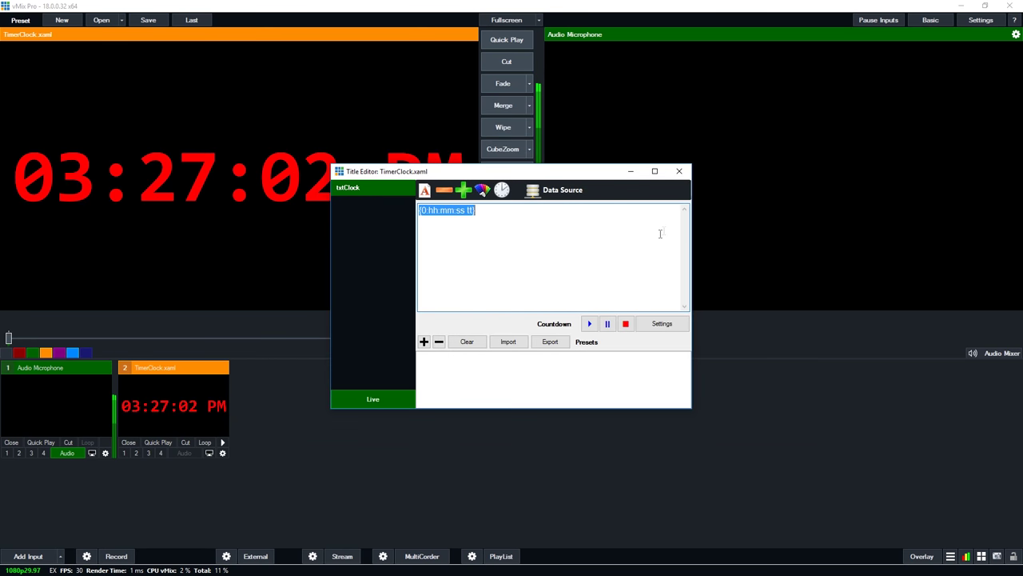
left_click(631, 171)
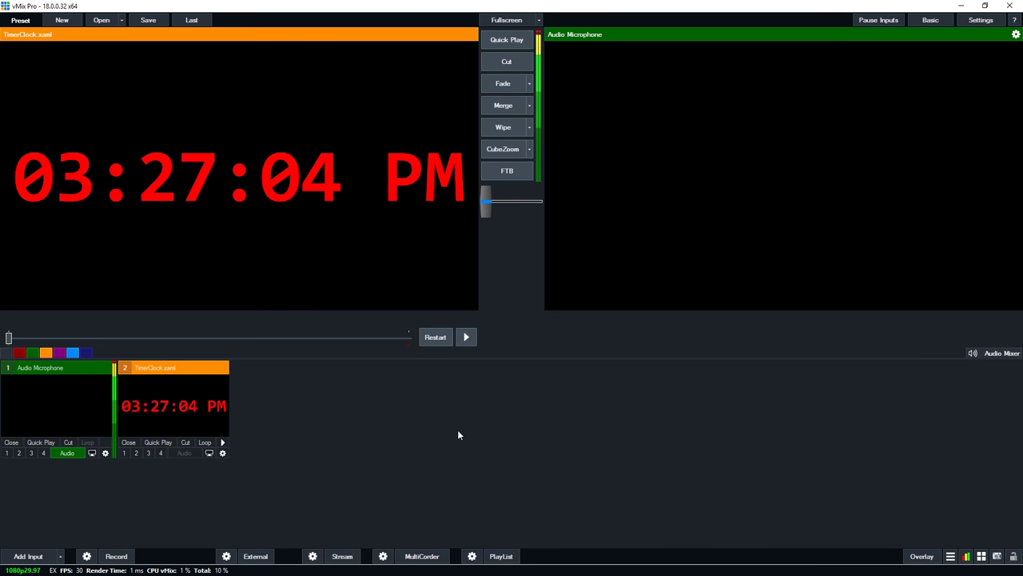